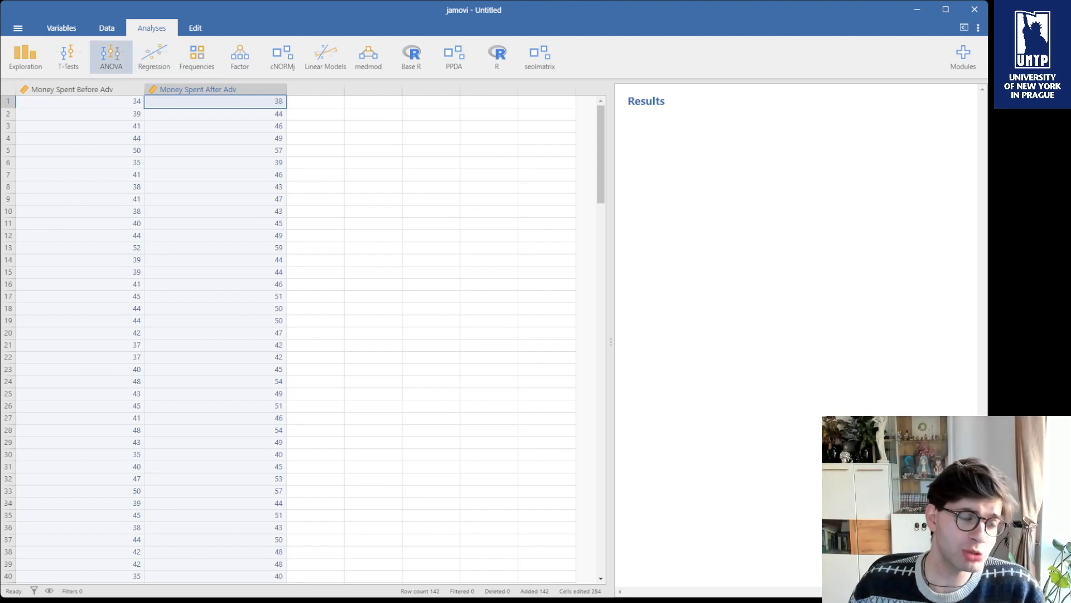
Open a paired samples t-test and pair Money Spent Before Adv with Money Spent After Adv.
click(68, 55)
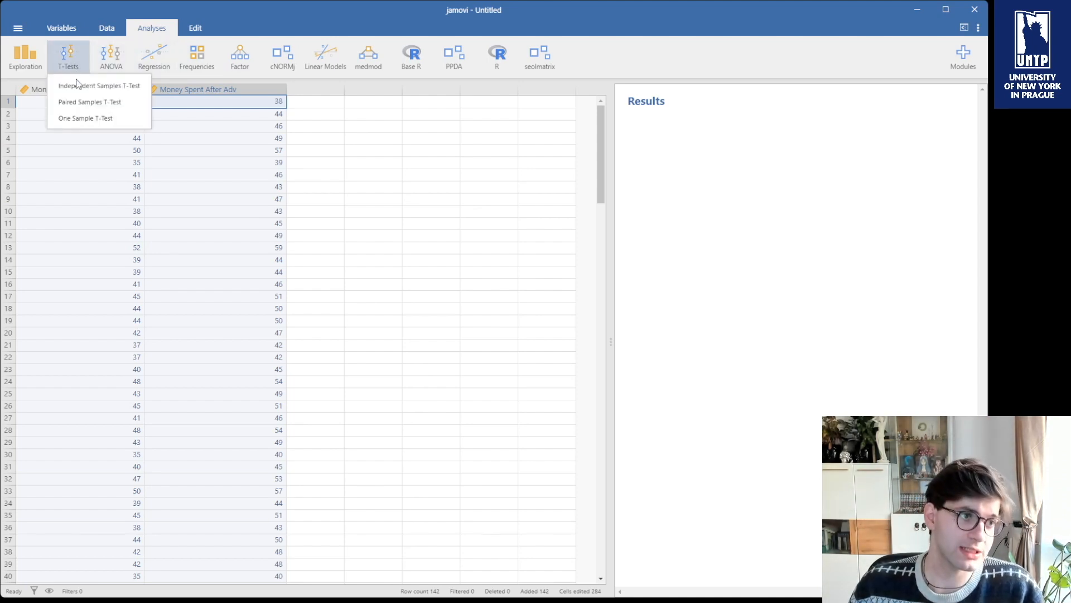
click(88, 106)
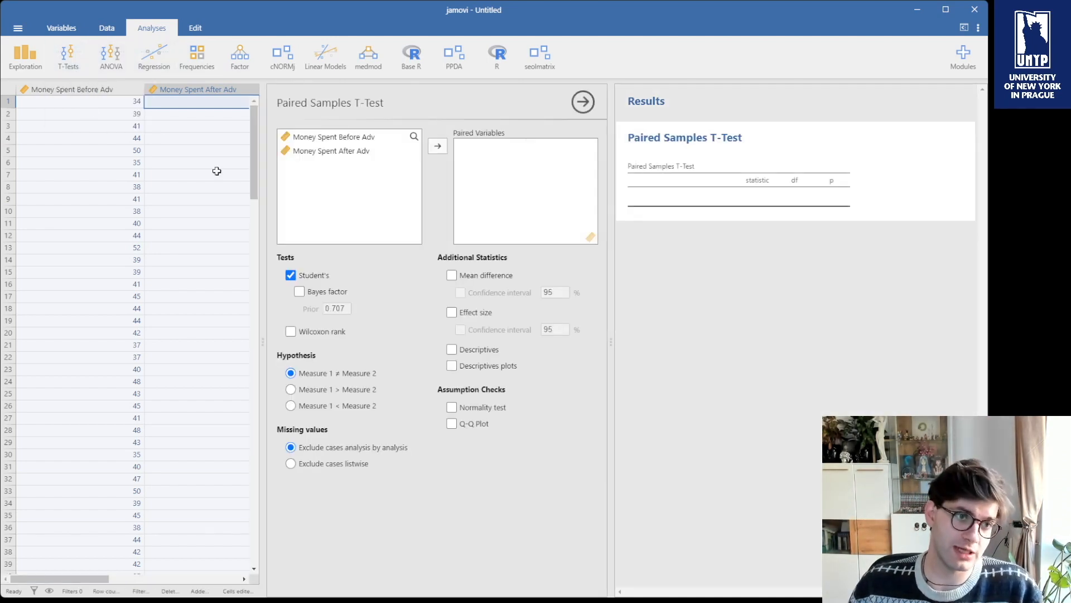
click(438, 146)
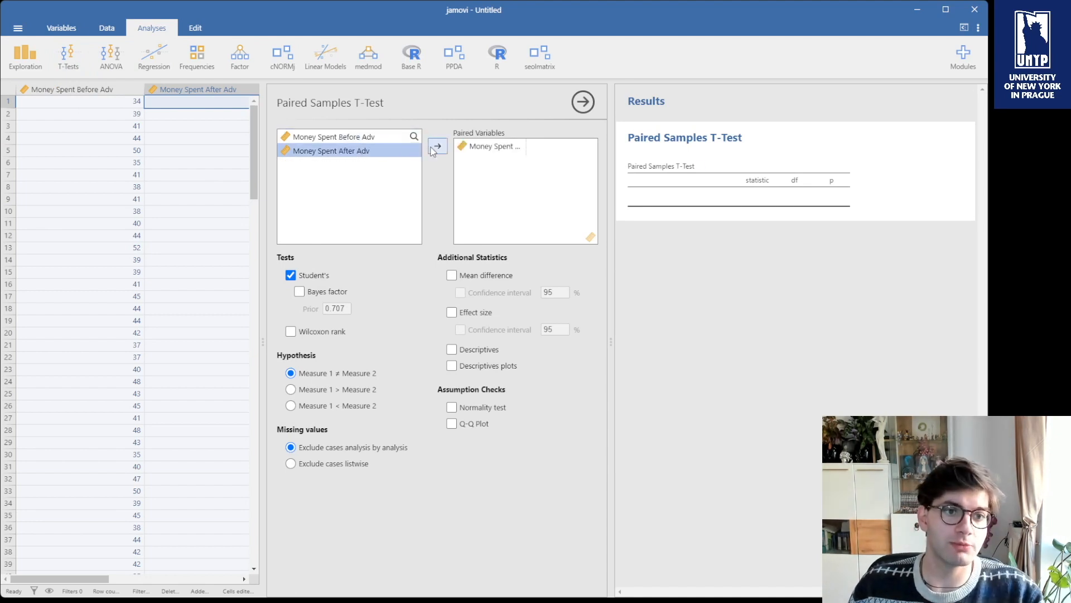
click(436, 148)
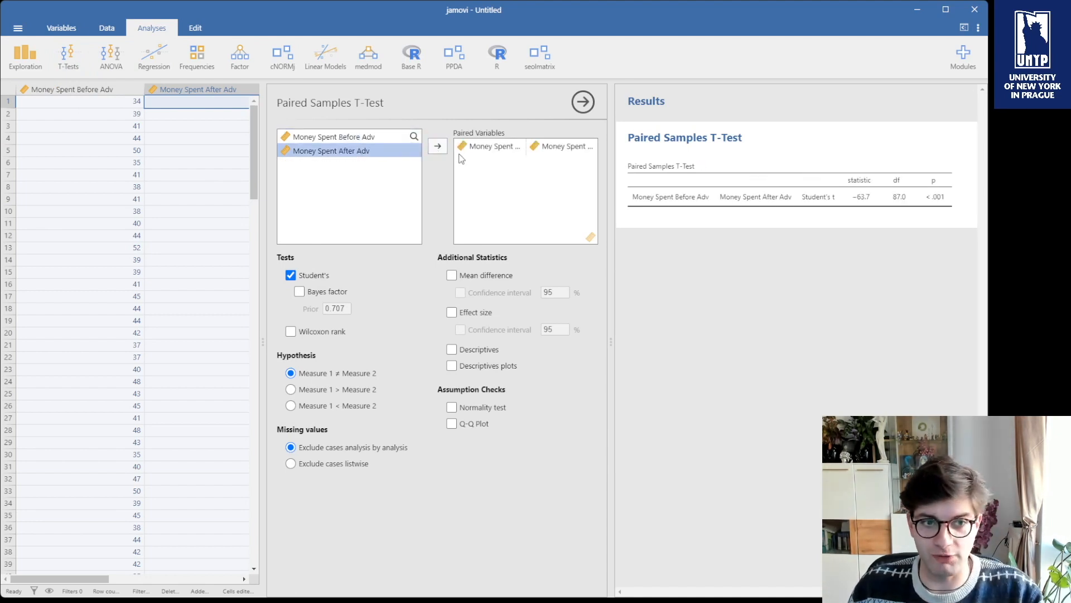
Remove the variable pair and pair Money Spent Before Adv with Money Spent After Adv again.
click(549, 148)
click(434, 150)
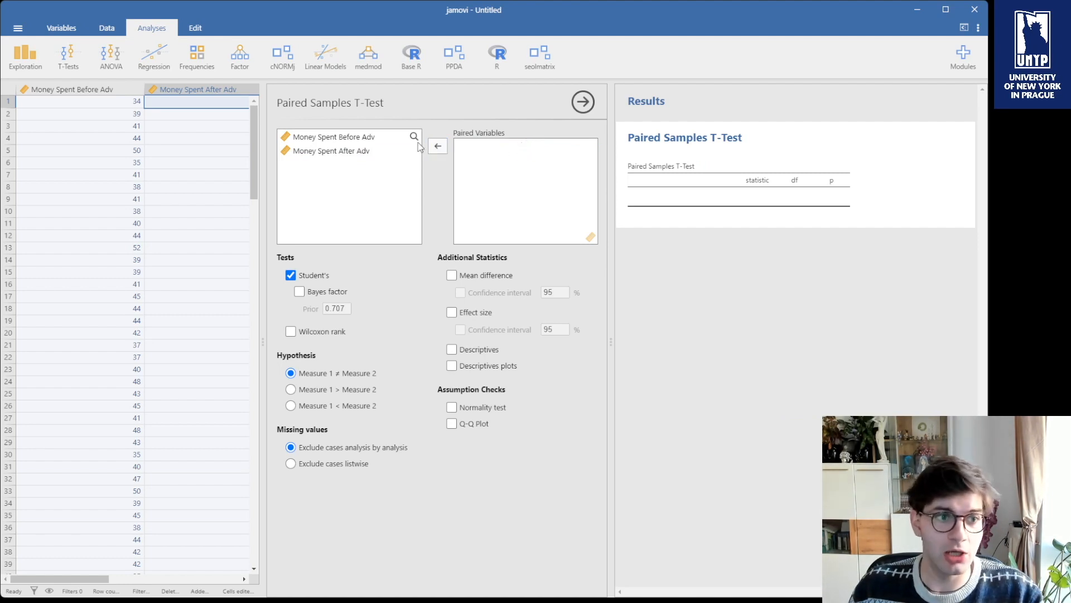
click(373, 138)
click(438, 149)
click(438, 149)
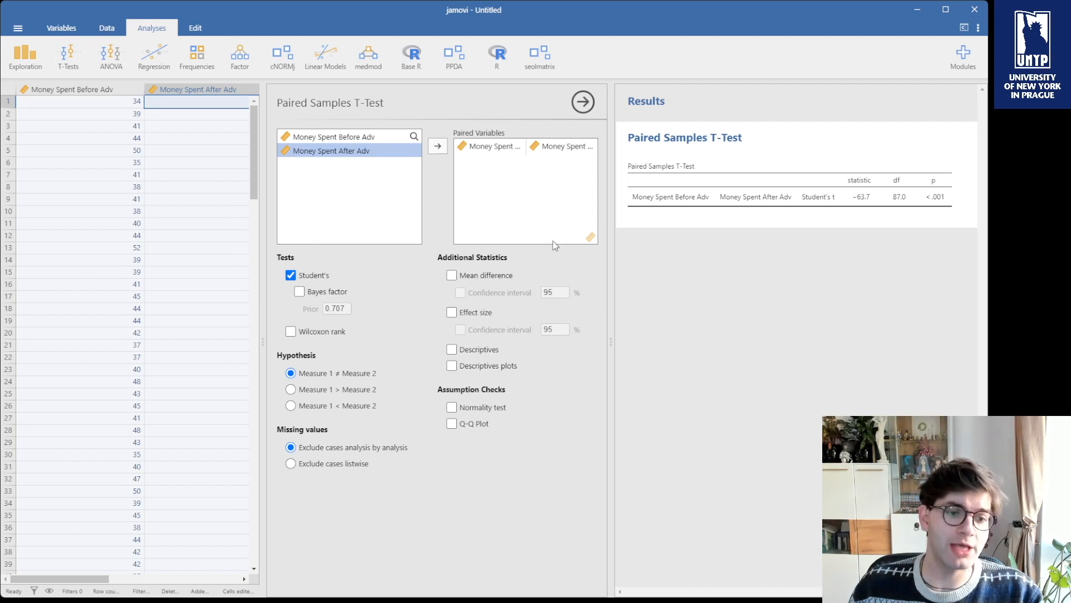
Enable the normality test assumption check and turn off Wilcoxon rank.
click(483, 411)
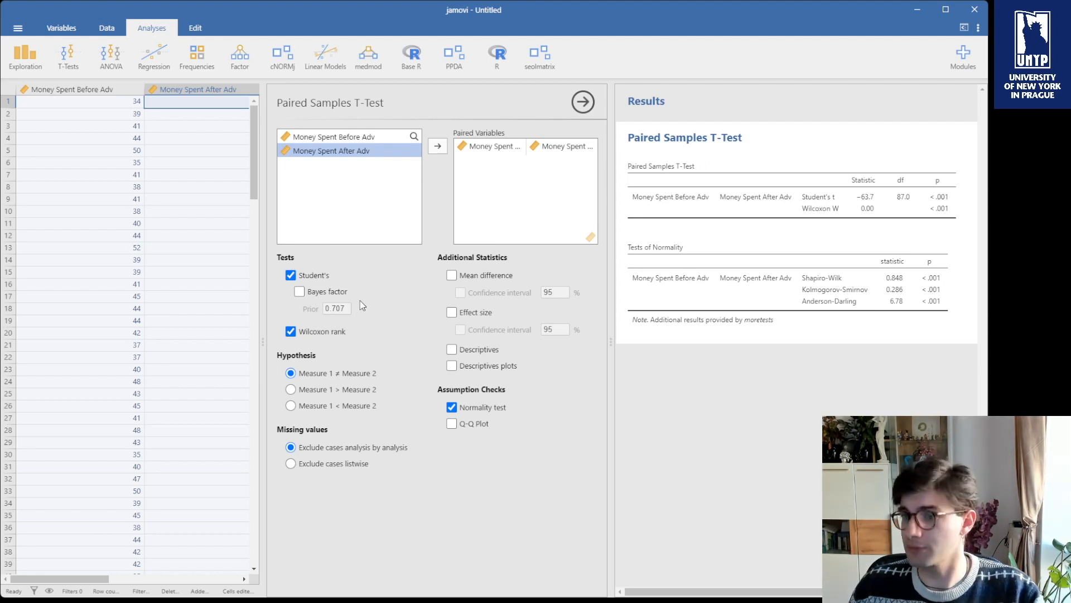
click(305, 333)
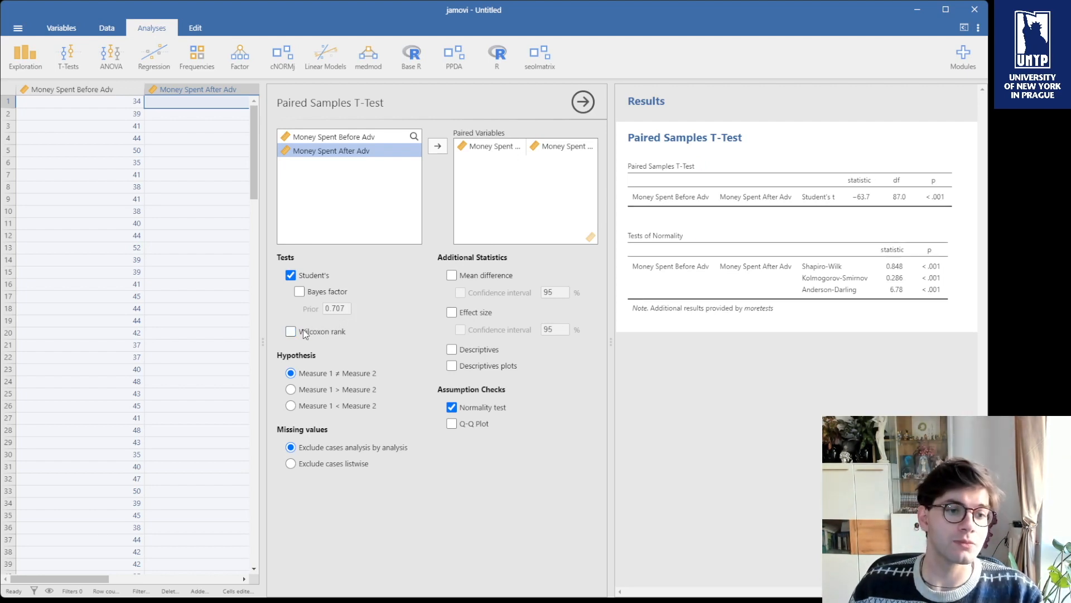
Enable effect size, descriptives and mean difference as additional statistics.
click(460, 314)
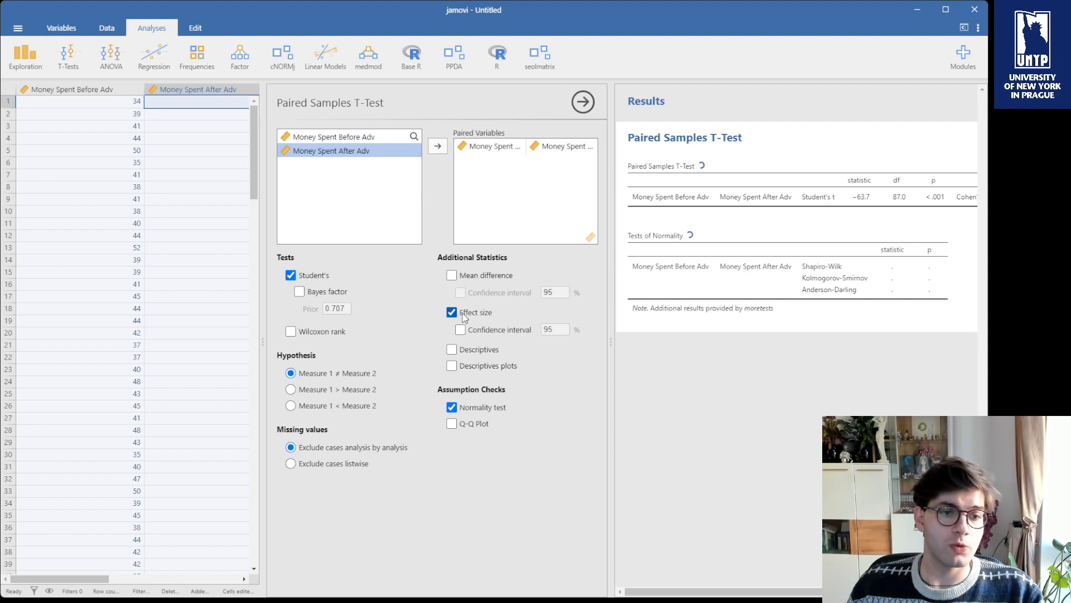
click(470, 351)
click(467, 281)
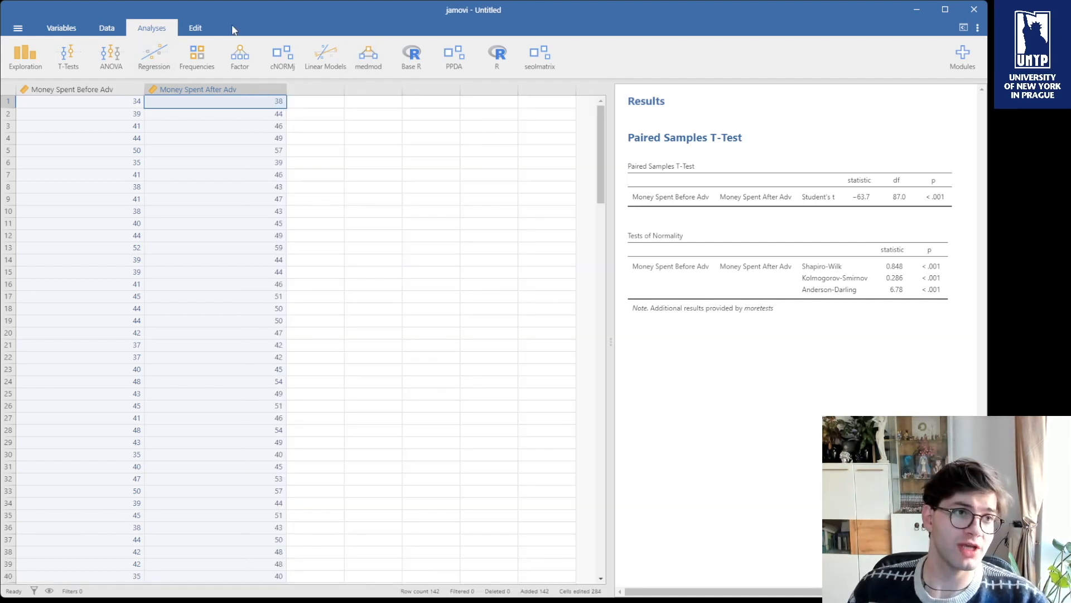
Start a second paired samples t-test pairing Money Spent Before Adv with Money Spent After Adv.
click(66, 65)
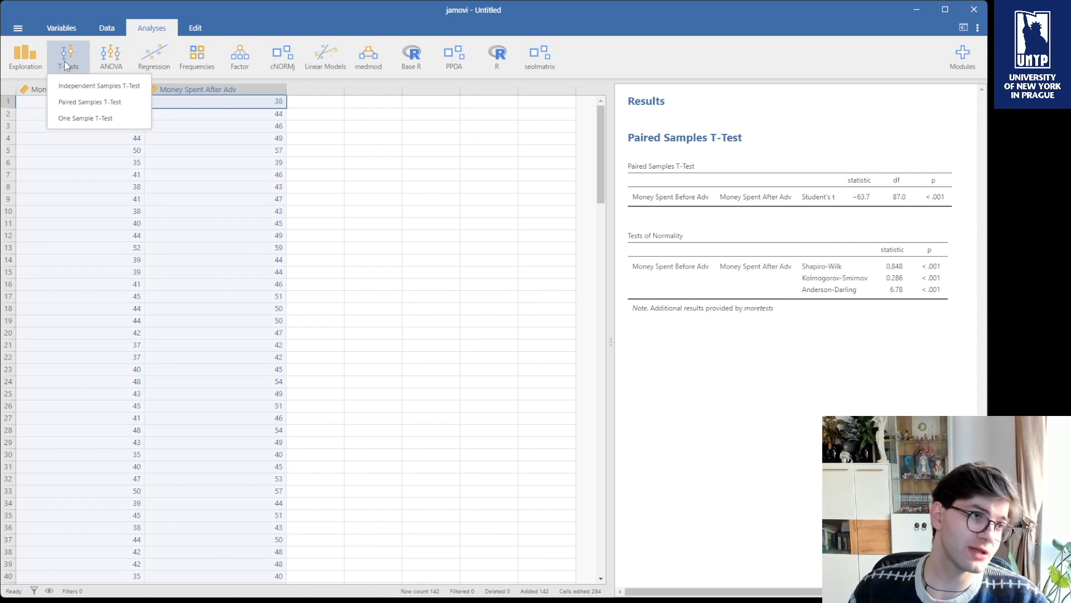
click(69, 105)
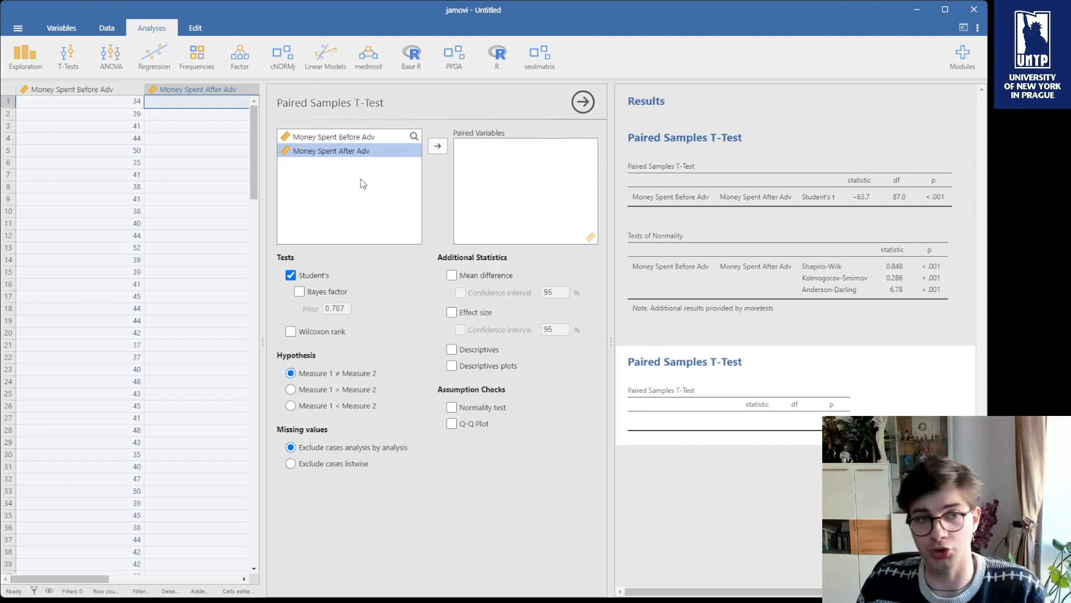
click(357, 138)
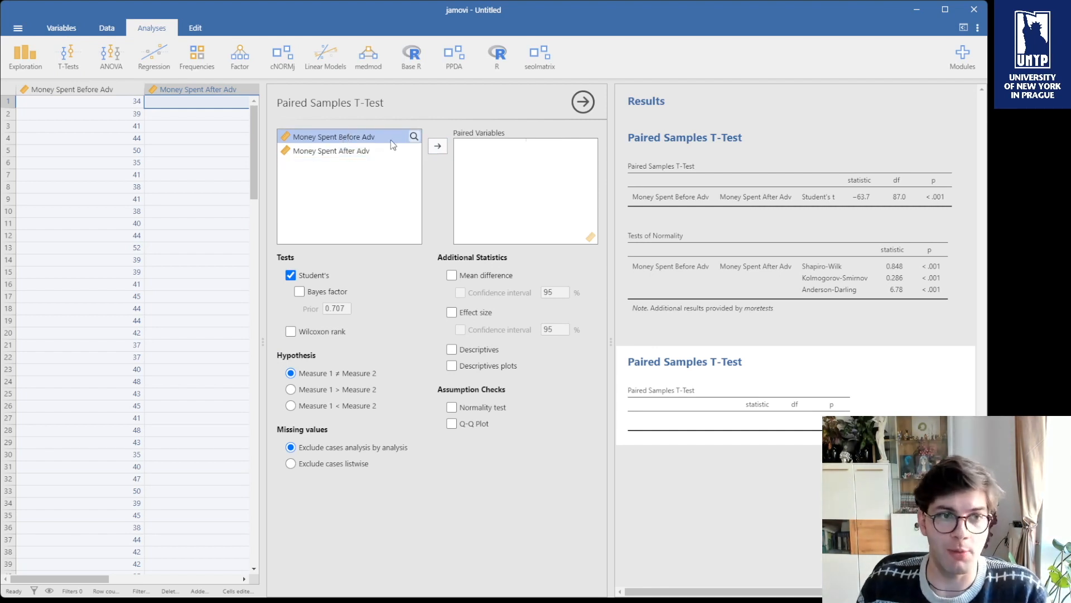
click(438, 146)
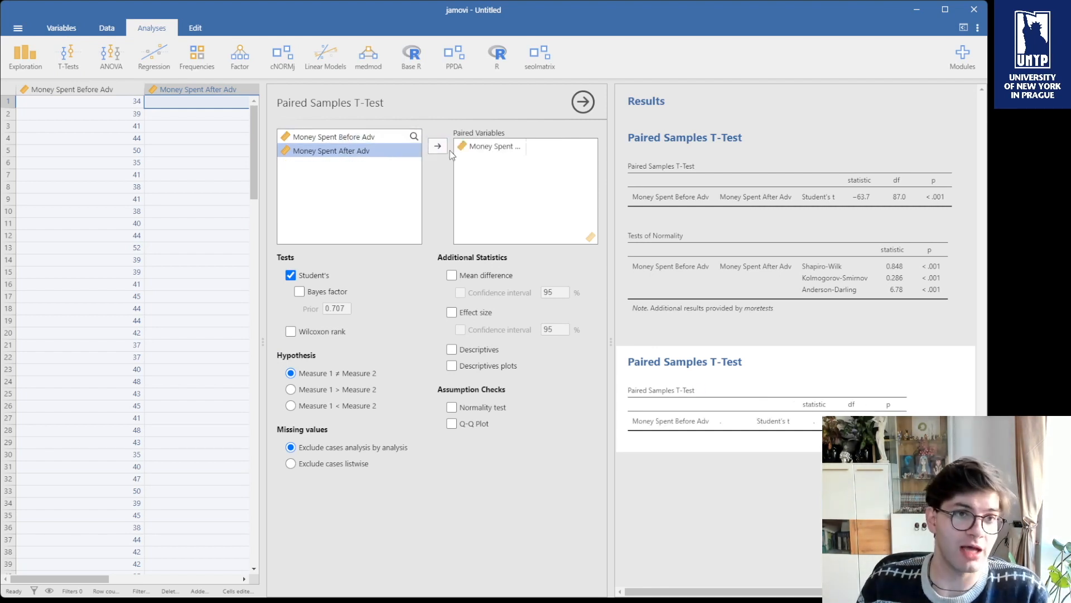
click(444, 148)
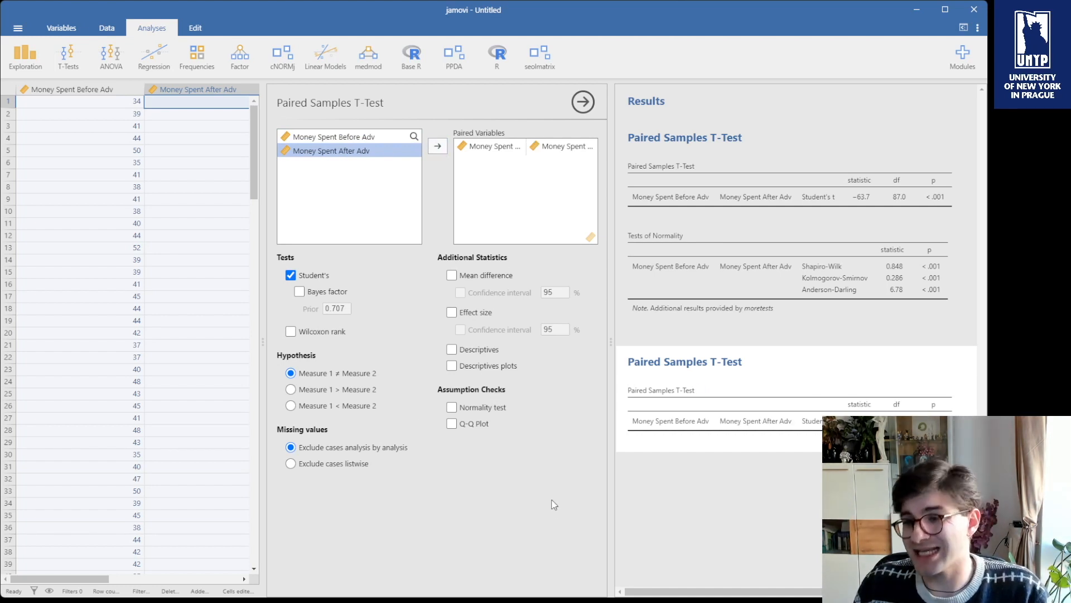
Enable the normality test for the second t-test, switching Wilcoxon rank on and back off.
click(493, 409)
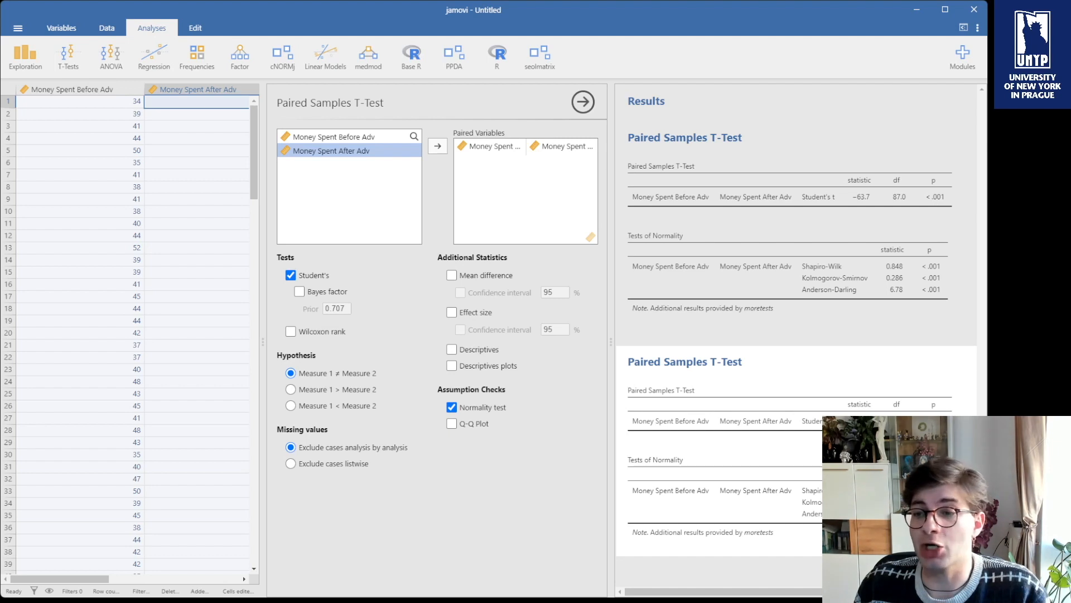
click(313, 333)
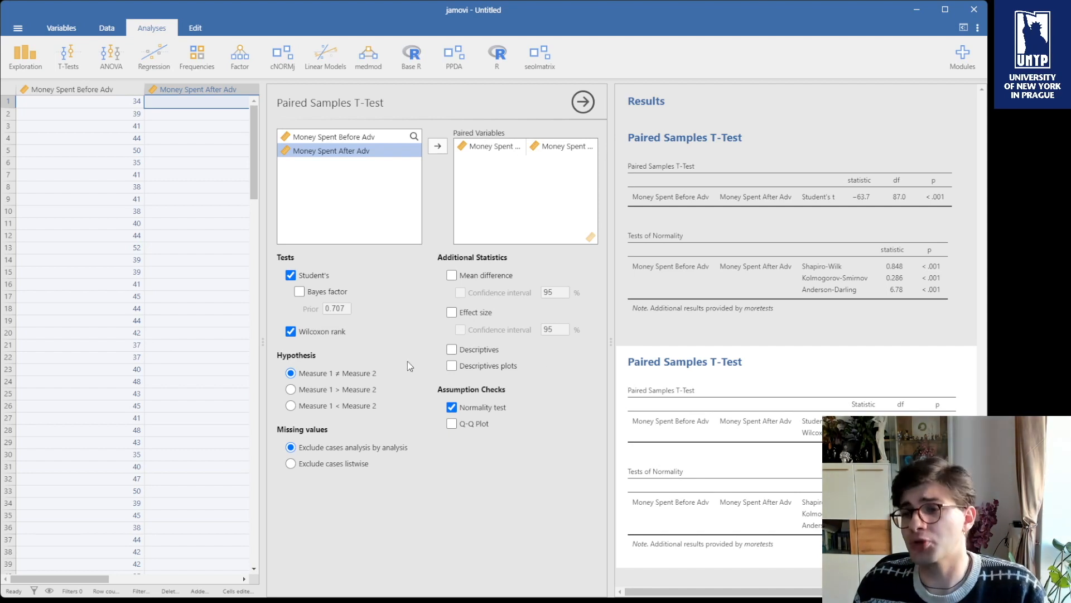
click(298, 334)
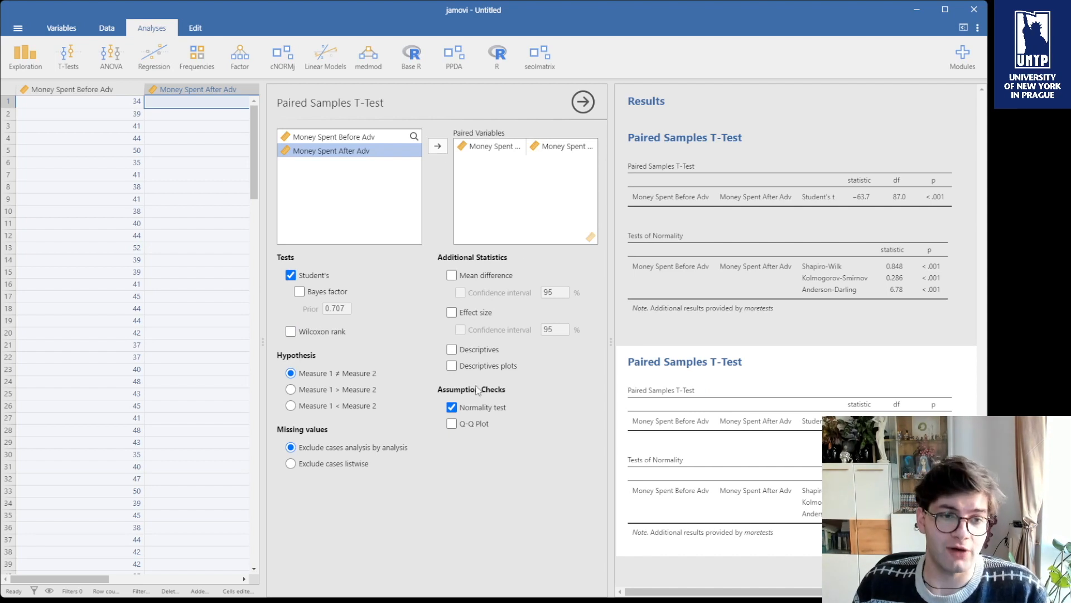
Add effect size, descriptives and mean difference to the second t-test's additional statistics.
click(471, 313)
click(473, 350)
click(473, 276)
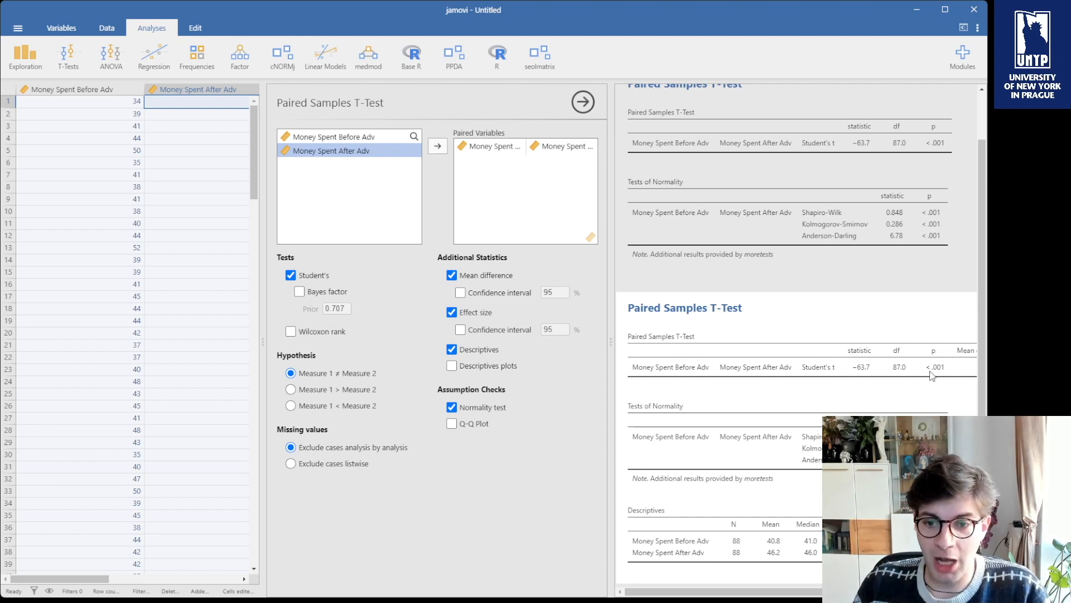
scroll(840, 379, right, 3)
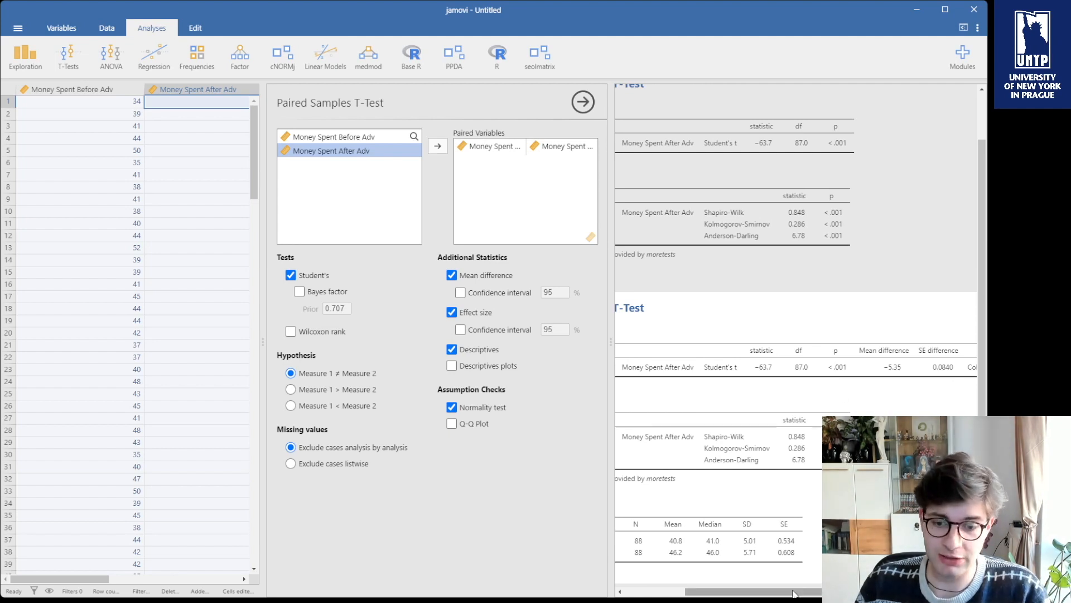
scroll(810, 491, right, 3)
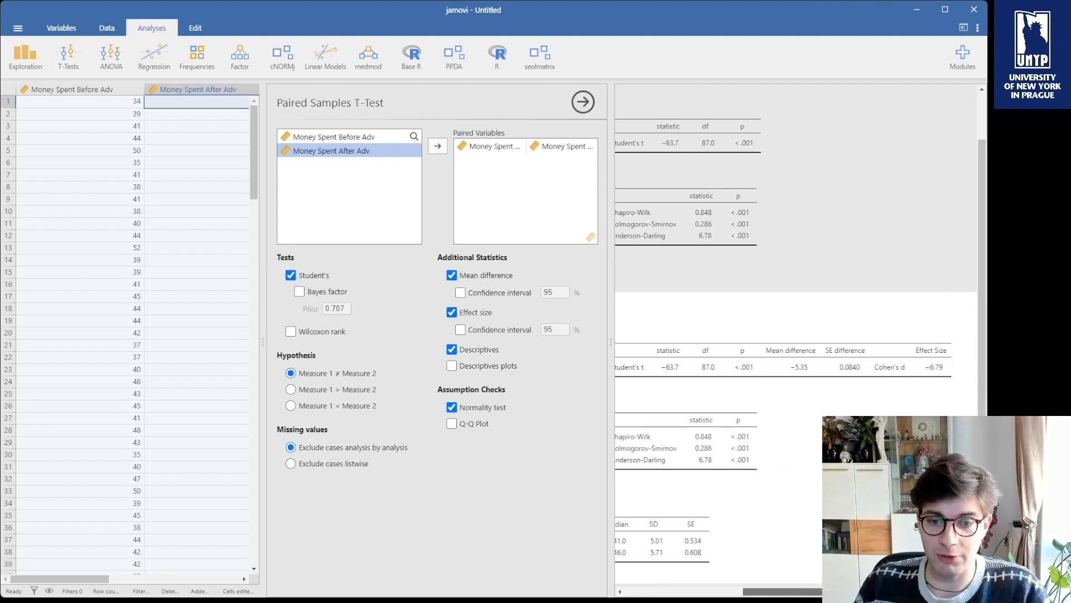
mouse_move(855, 593)
mouse_down()
mouse_move(728, 590)
mouse_move(729, 579)
mouse_move(853, 583)
mouse_up()
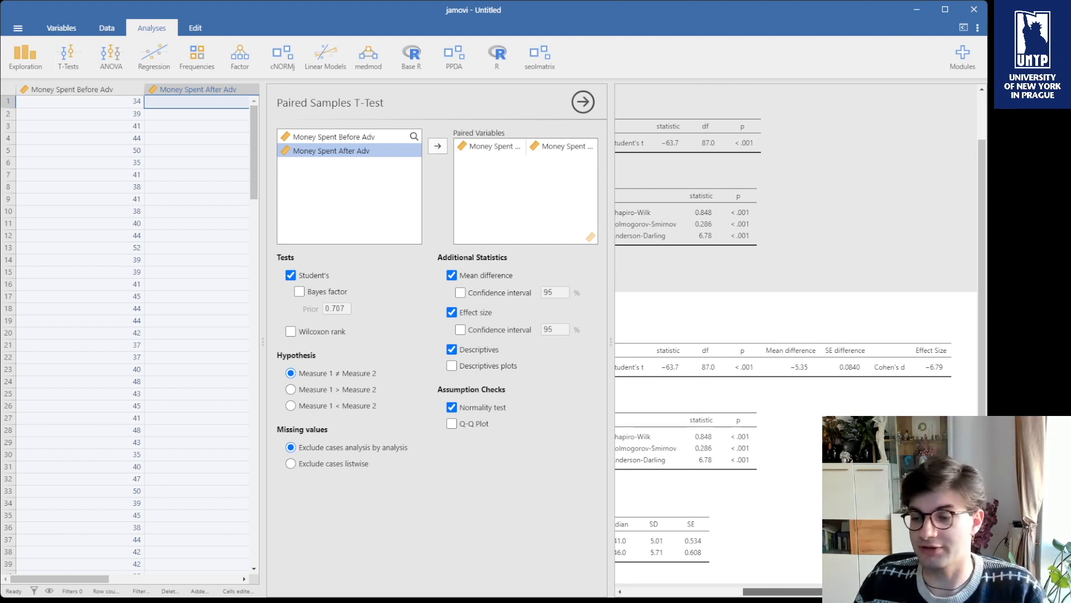
drag(849, 584, 714, 574)
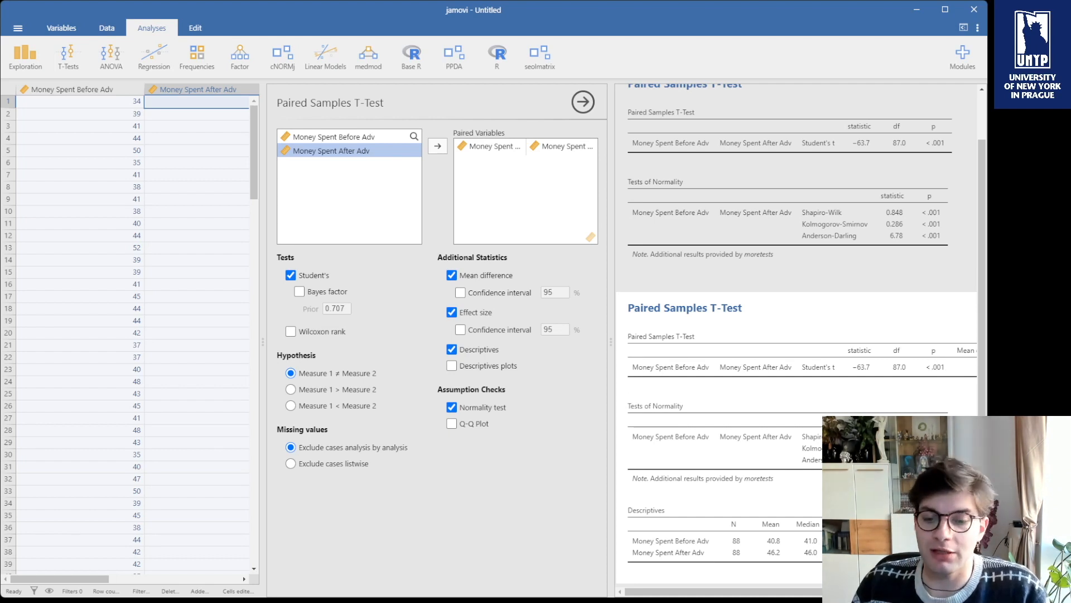
drag(815, 595, 852, 591)
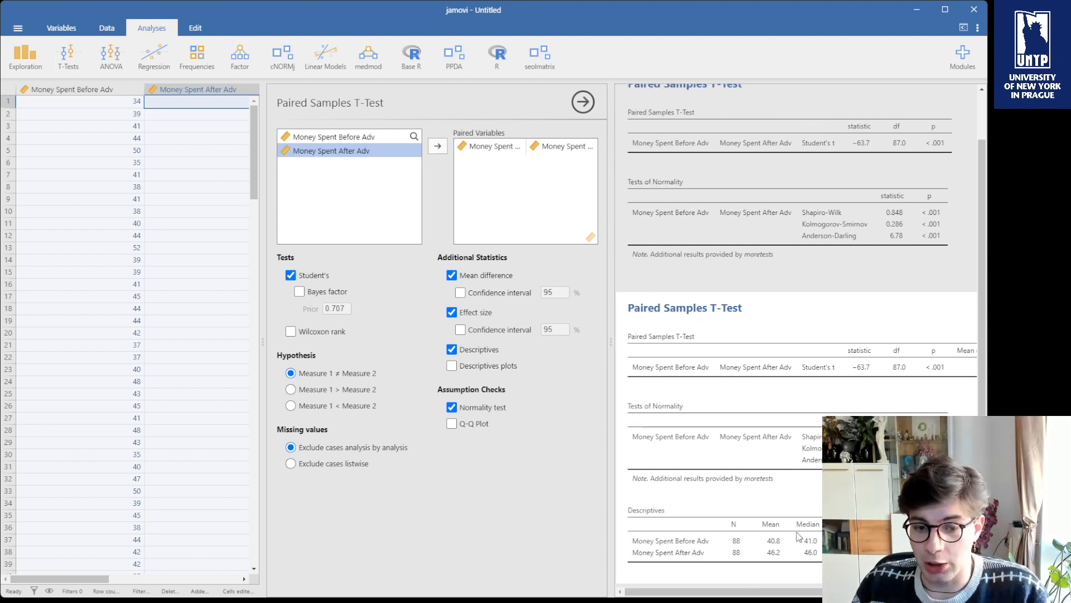